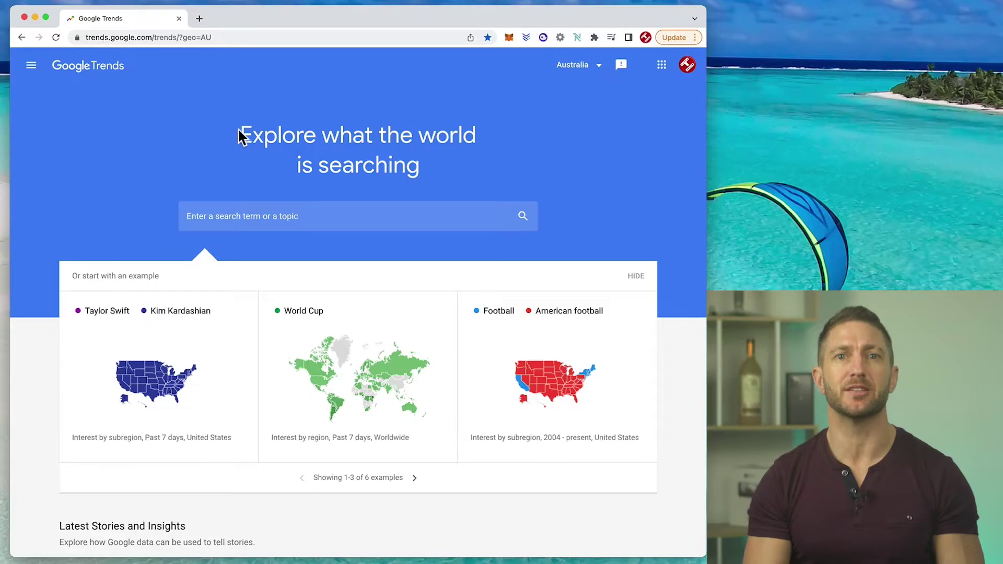
# - Dismiss the example comparisons and search Google Trends for 'iphone 14'
pyautogui.moveTo(241, 133); pyautogui.dragTo(505, 172)
pyautogui.click(504, 171)
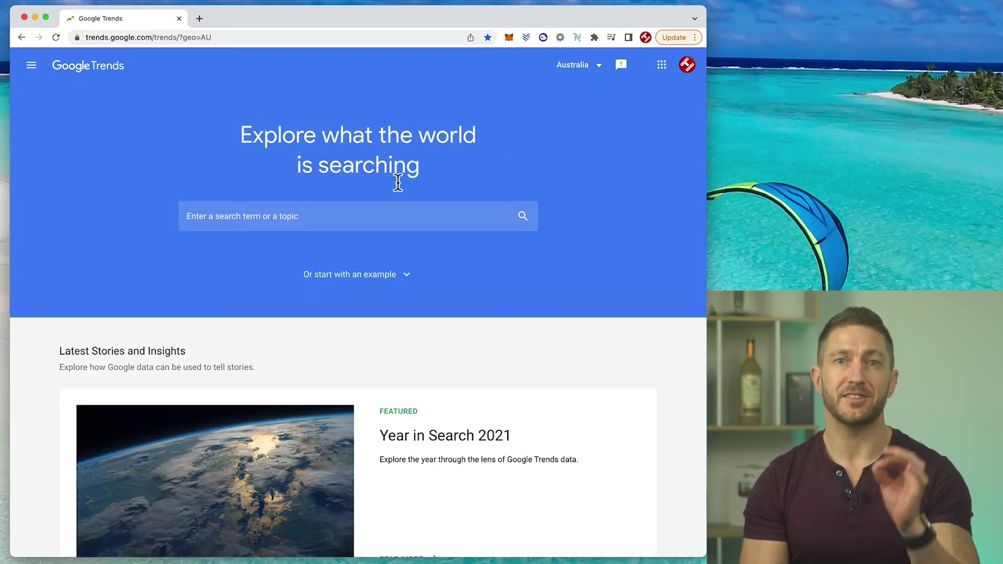
pyautogui.click(267, 225)
pyautogui.write('iphone 14')
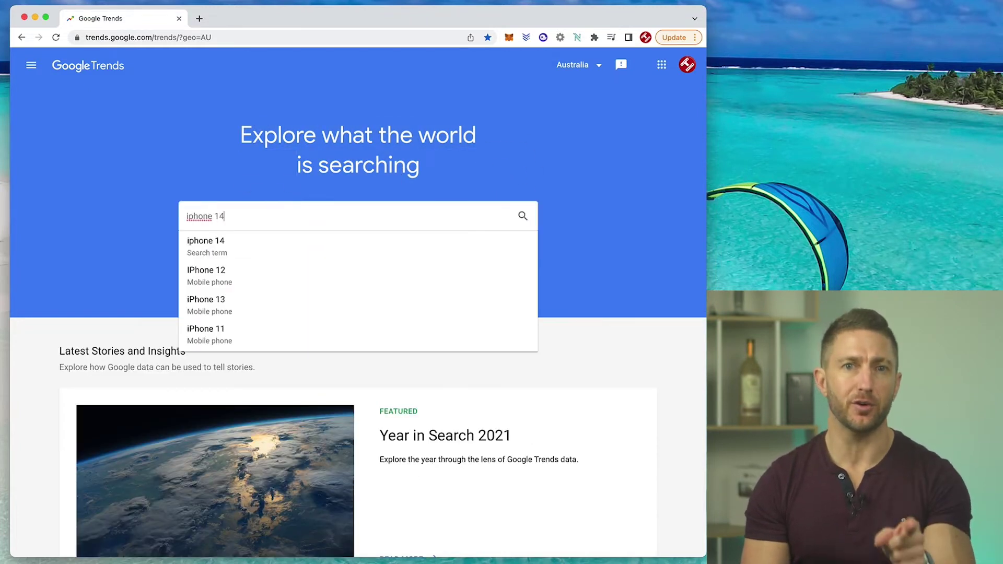
pyautogui.press('Return')
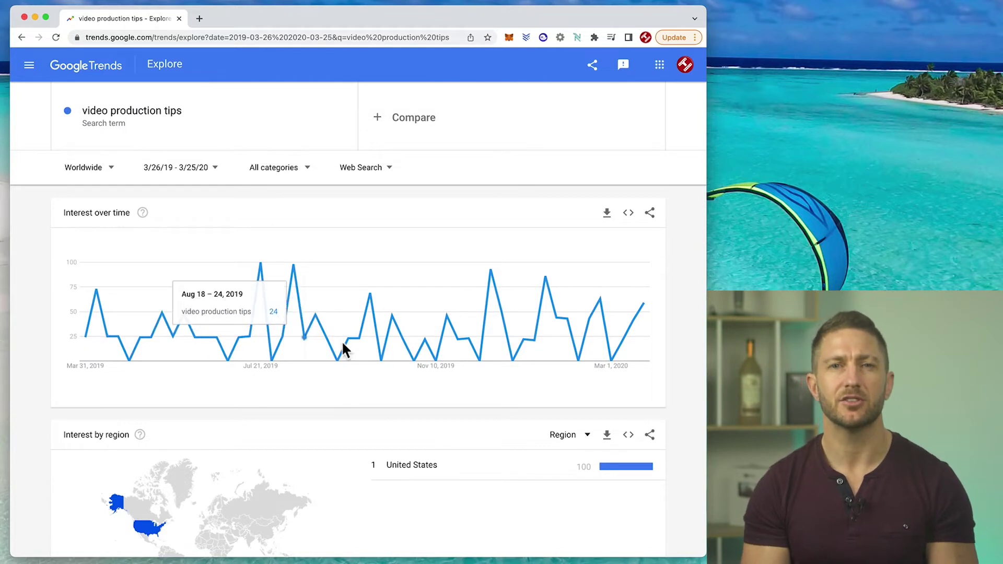
# - Replace the term with 'how to do video on iphone' and chart its interest
pyautogui.click(131, 110)
pyautogui.write('how to do video on iphone')
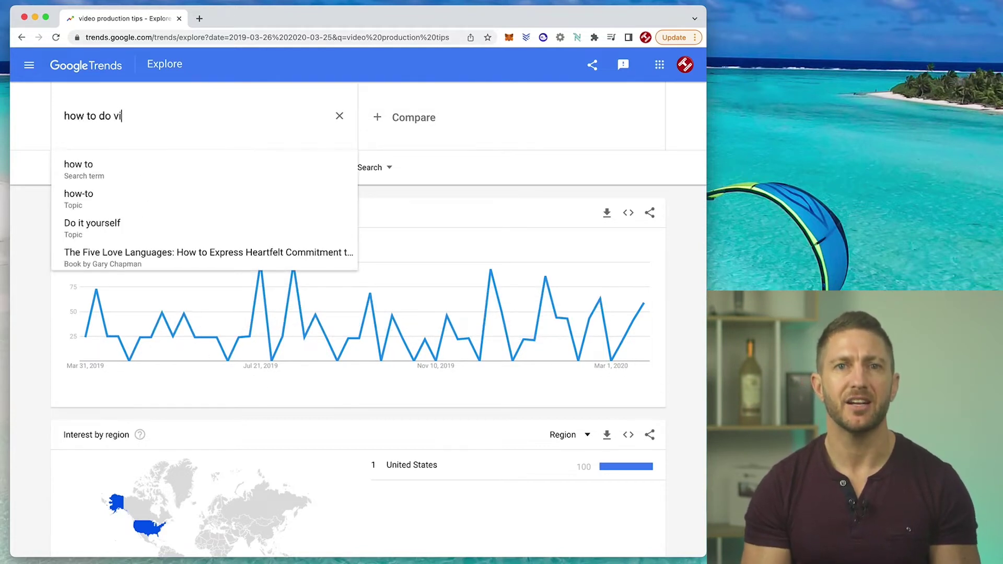
pyautogui.press('Return')
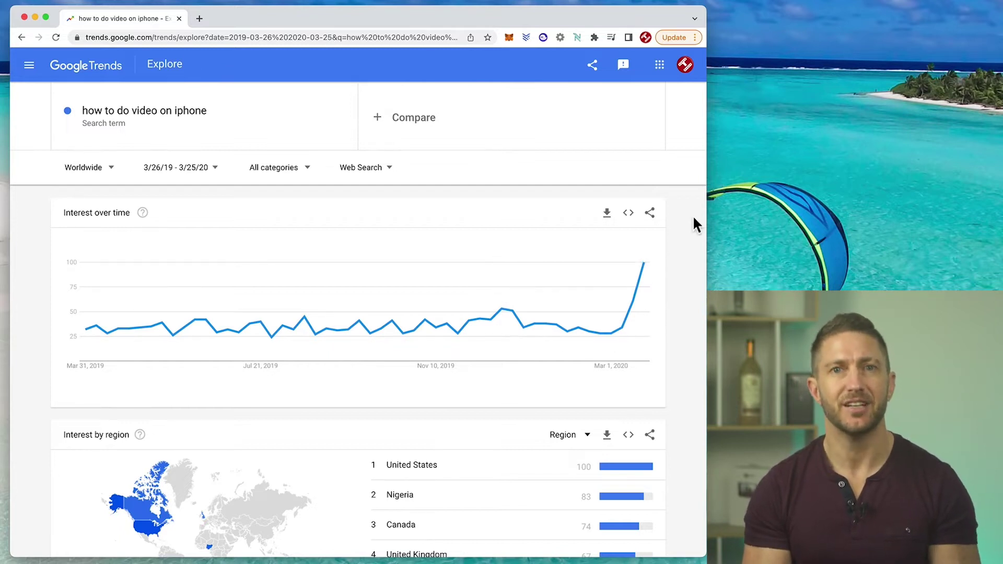
# - Chart worldwide interest for 'how to use zoom'
pyautogui.click(150, 108)
pyautogui.write('how to use zoom')
pyautogui.press('Return')
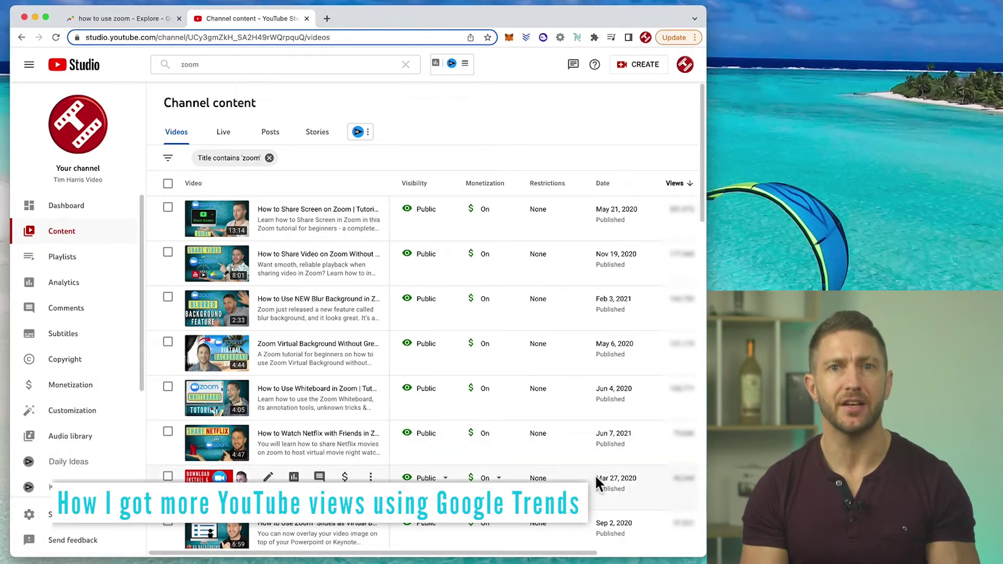
# - Note the Download Zoom video's publish date and chart 'how to download zoom'
pyautogui.moveTo(595, 476); pyautogui.dragTo(638, 477)
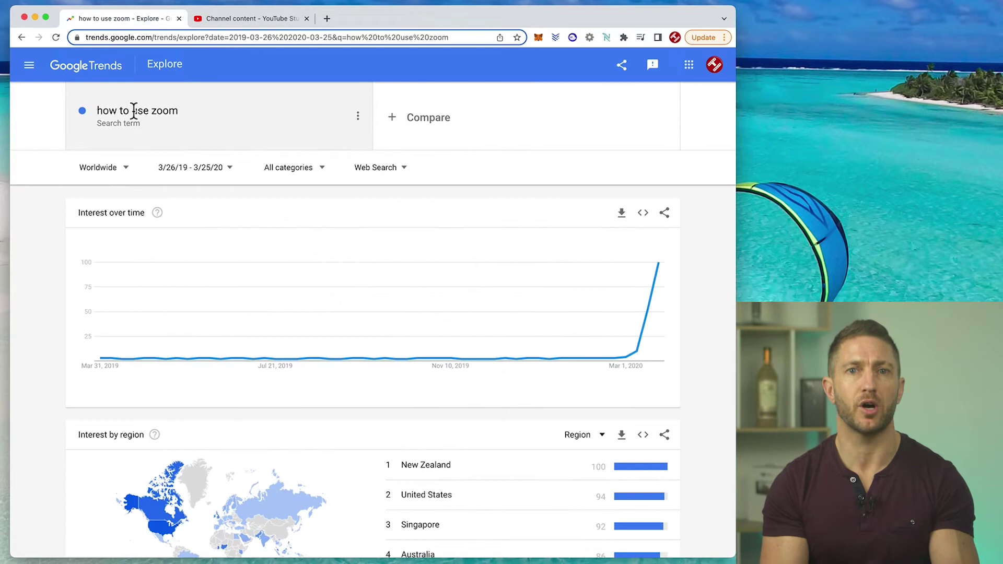
pyautogui.click(134, 111)
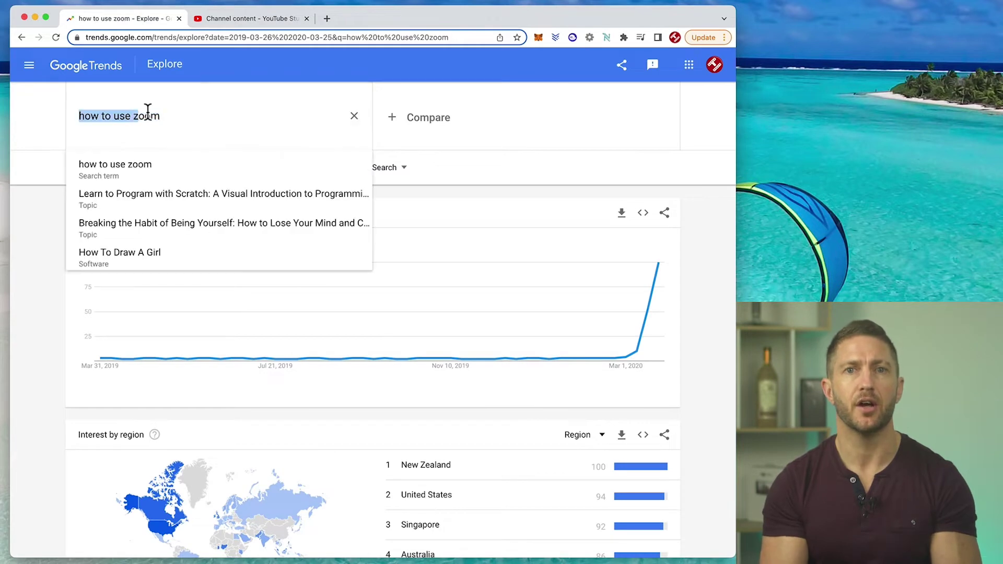
pyautogui.click(176, 116)
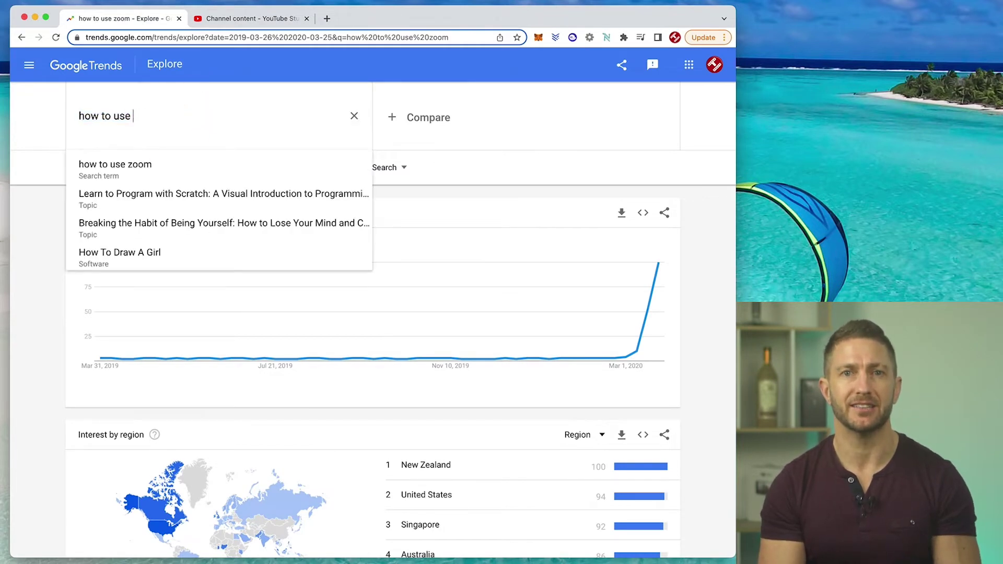
pyautogui.press('BackSpace')
pyautogui.press('BackSpace')
pyautogui.press('BackSpace')
pyautogui.press('BackSpace')
pyautogui.write('download zoom')
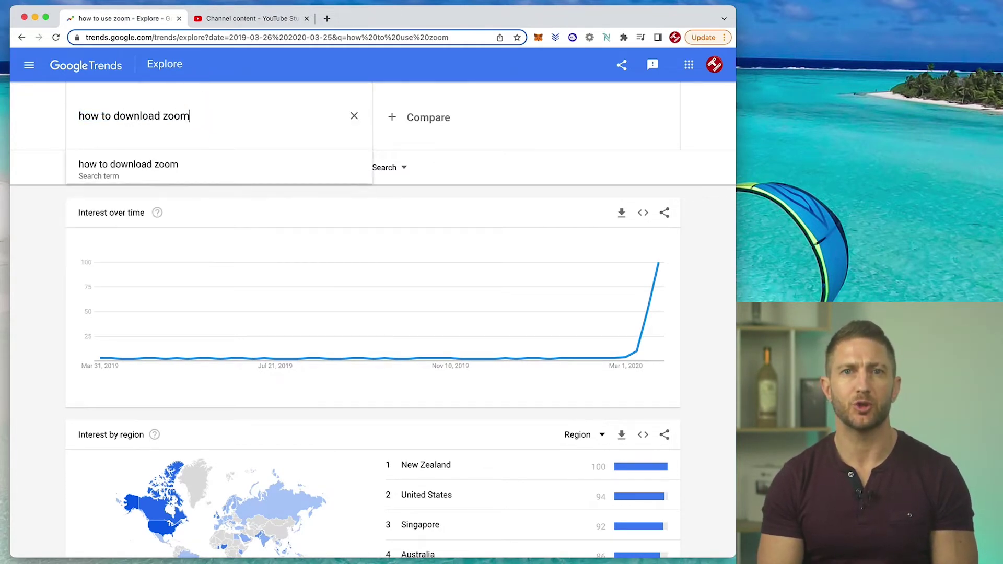
pyautogui.press('Return')
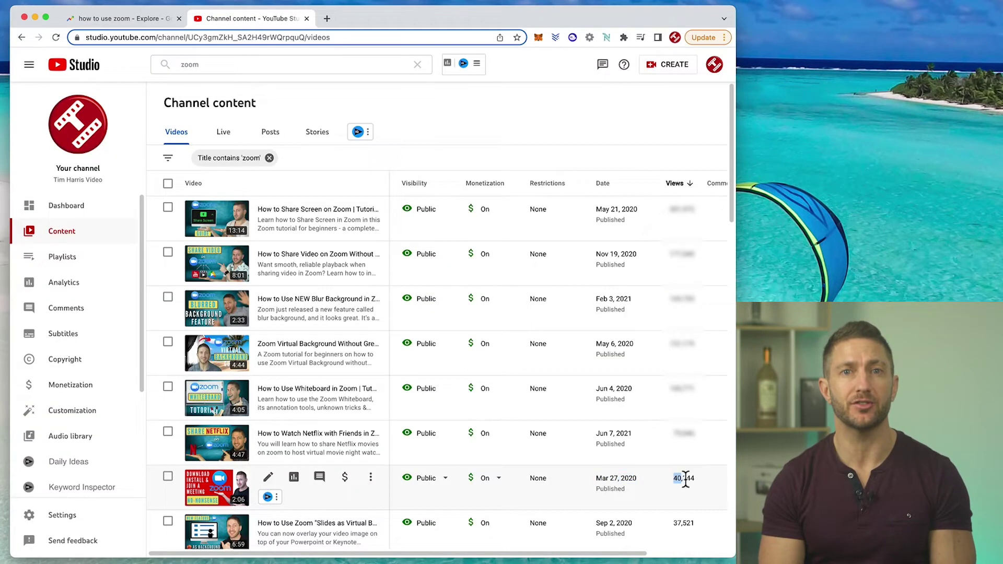
# - Chart 'zoom virtual background without green screen'; note the download, background and screen-sharing (501,972) views
pyautogui.moveTo(685, 479); pyautogui.dragTo(700, 477)
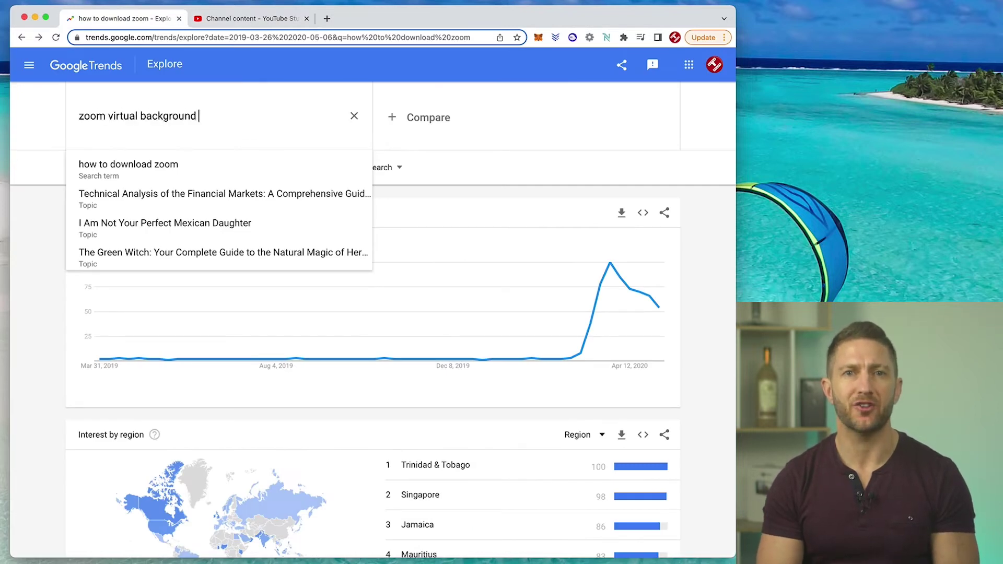
pyautogui.write('without green scree')
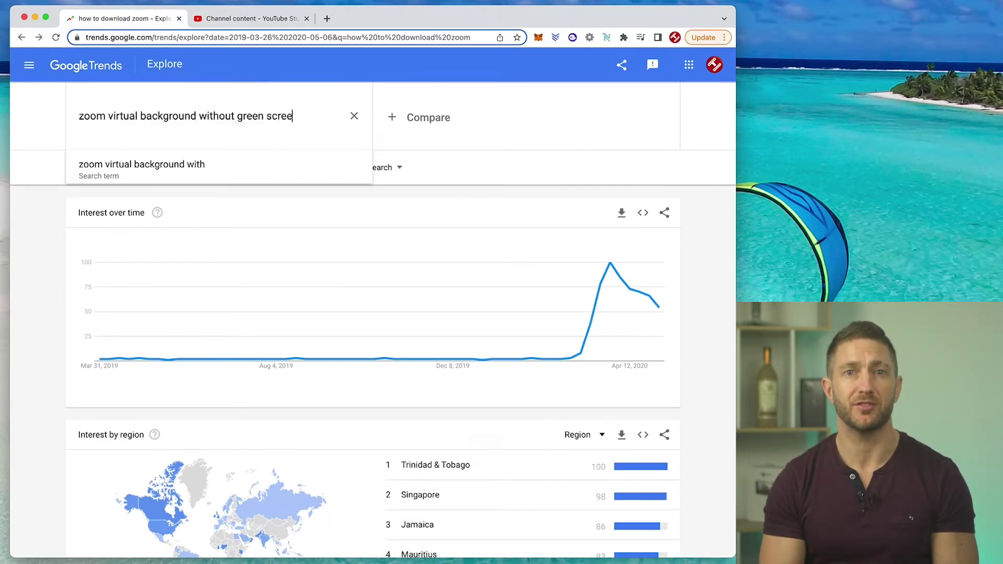
pyautogui.write('n')
pyautogui.press('Return')
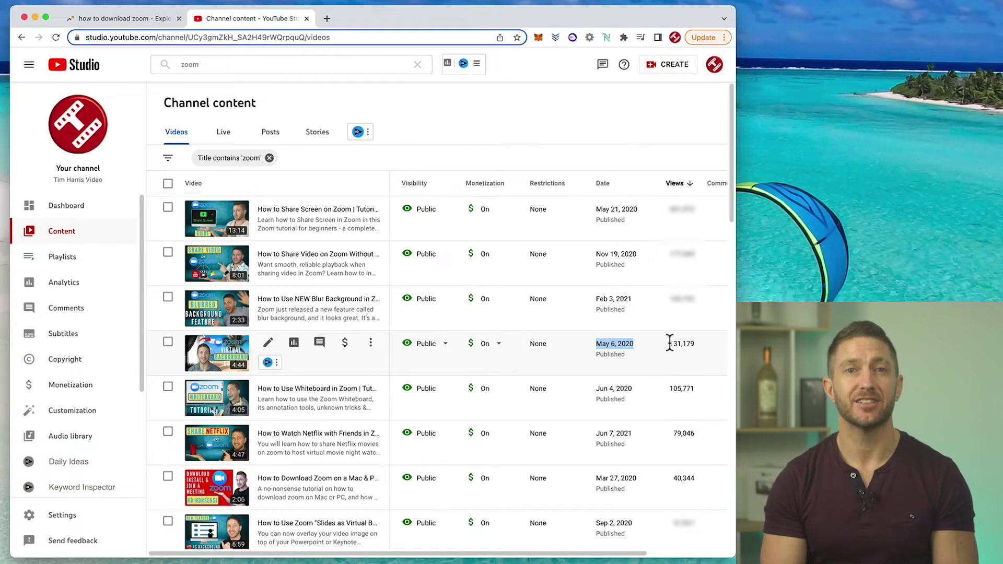
pyautogui.moveTo(669, 343); pyautogui.dragTo(695, 346)
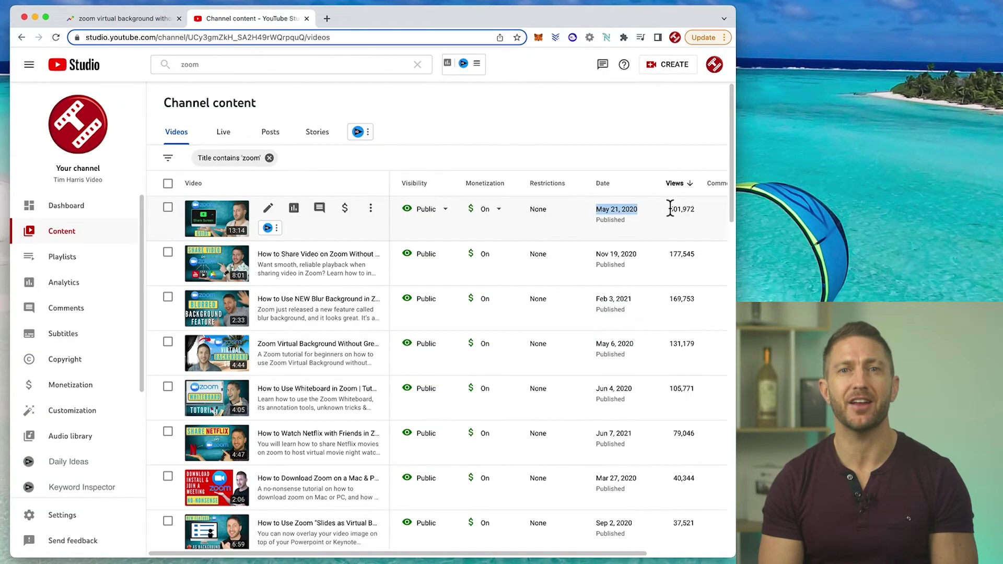
pyautogui.moveTo(669, 209); pyautogui.dragTo(693, 208)
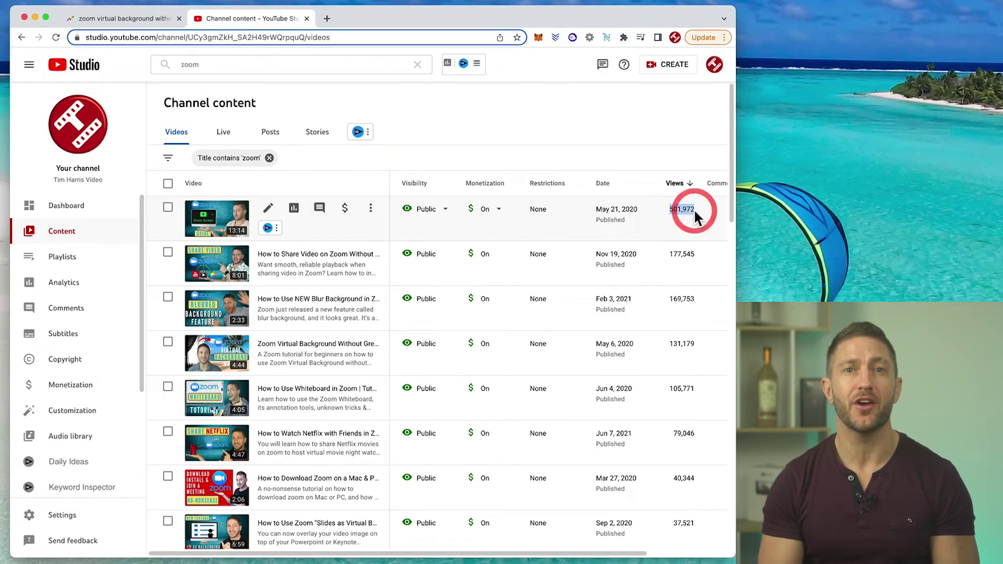
# - Search YouTube for 'how to share screen on zoom', then 'zoom virtual background without green screen'
pyautogui.write('how')
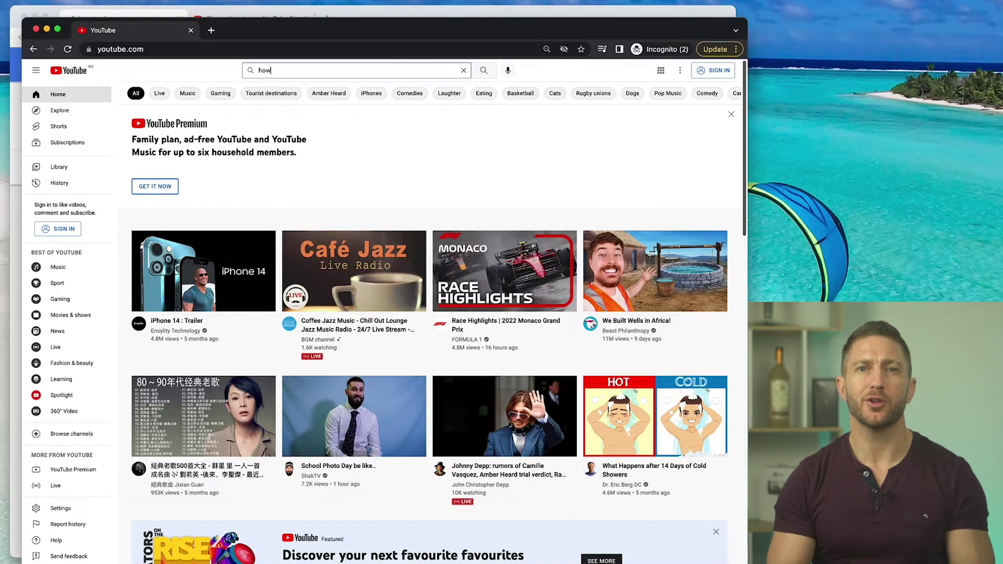
pyautogui.write(' to share screen on zoom')
pyautogui.press('Return')
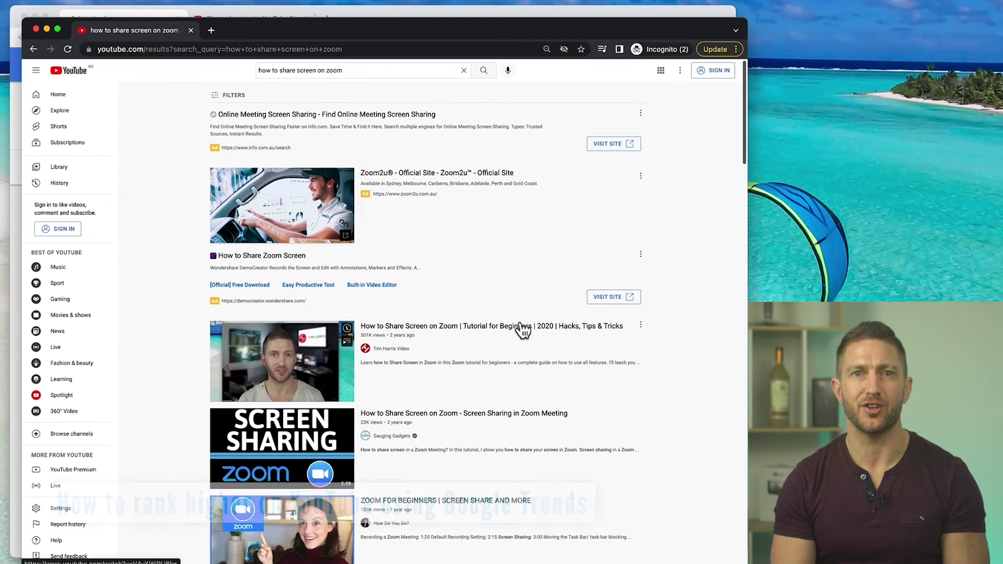
pyautogui.click(312, 70)
pyautogui.tripleClick(311, 70)
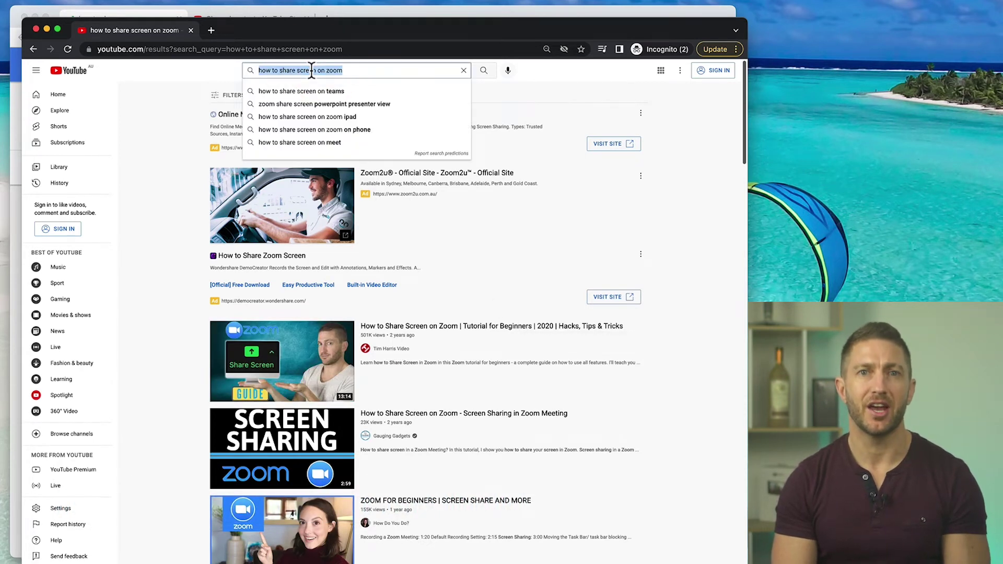
pyautogui.write('zoom virtual back')
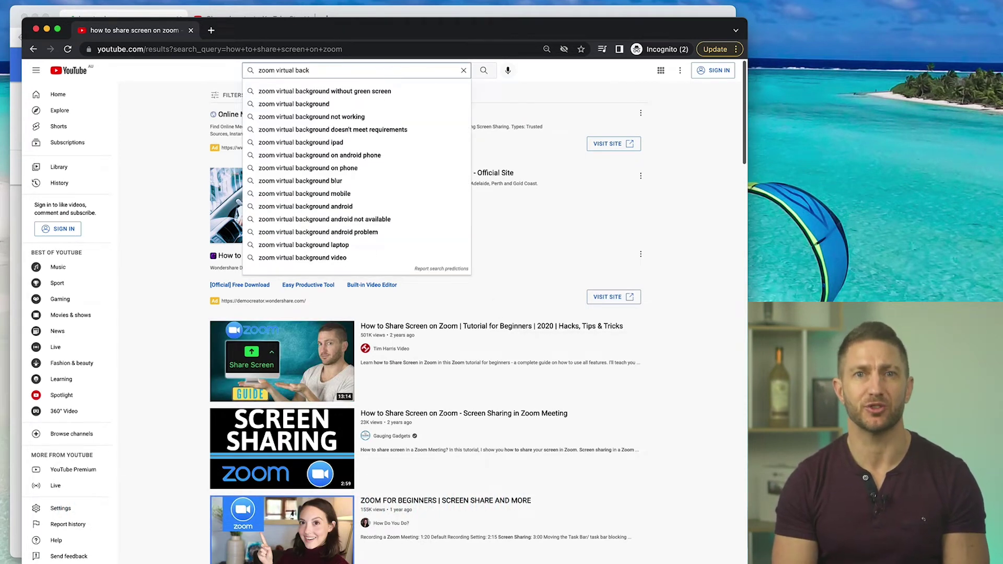
pyautogui.press('Down')
pyautogui.press('Return')
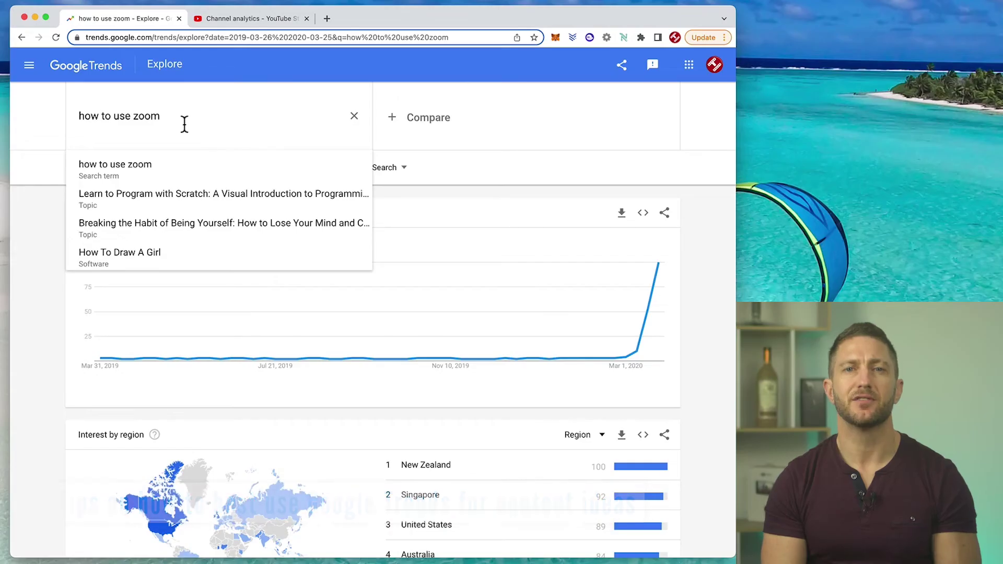
# - Chart Australian interest for the 'how to use zoom' work-from-home phrase, which lacks data
pyautogui.write('work from home')
pyautogui.press('Return')
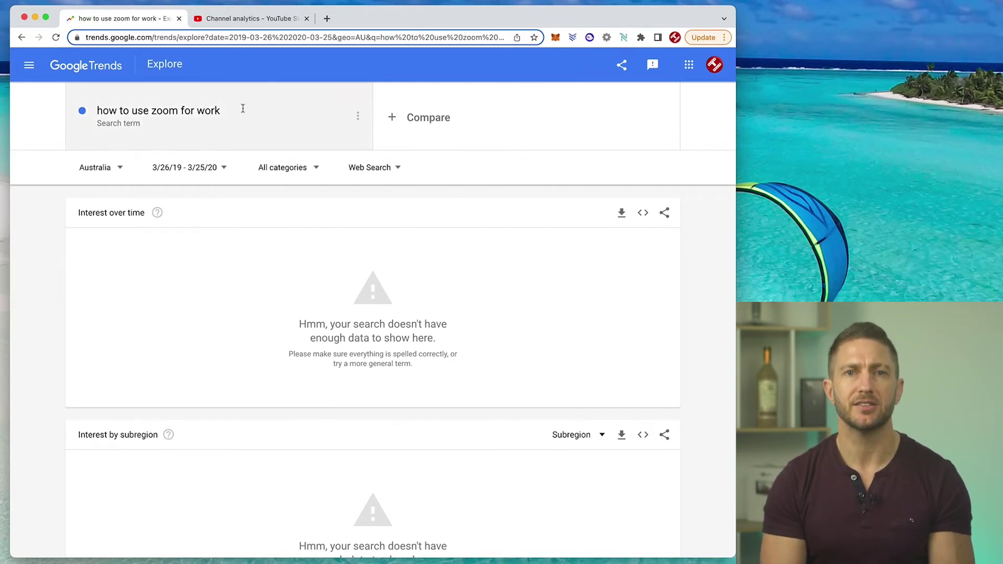
# - Switch the region from Australia to Worldwide for the current zoom search term
pyautogui.click(244, 111)
pyautogui.press('Return')
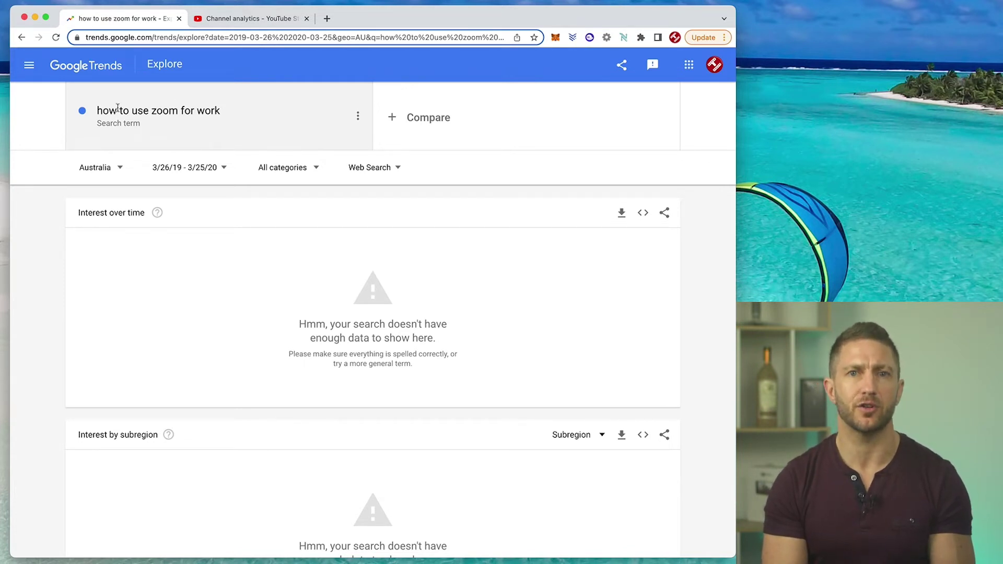
pyautogui.click(119, 167)
pyautogui.scroll(10, 126, 209)
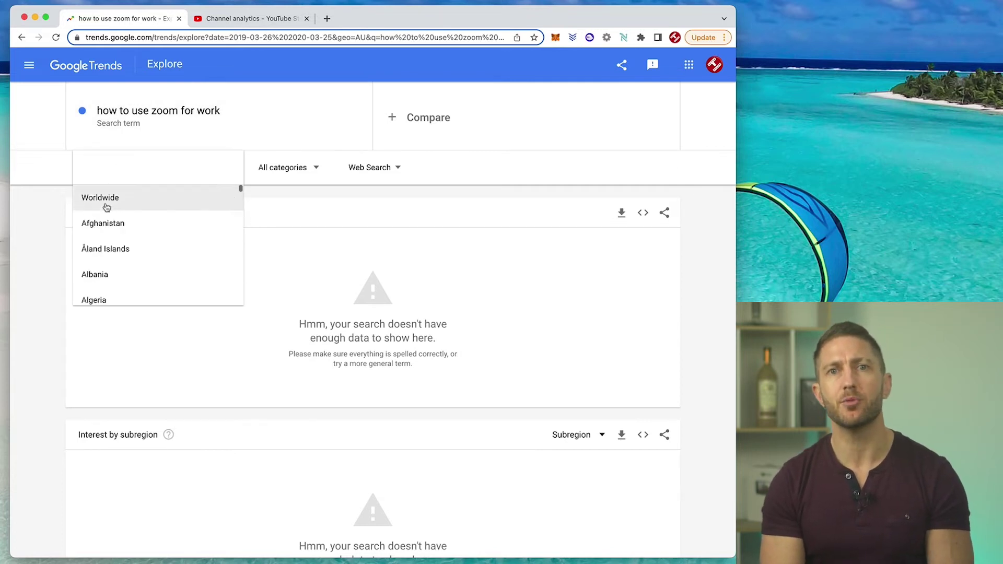
pyautogui.click(104, 205)
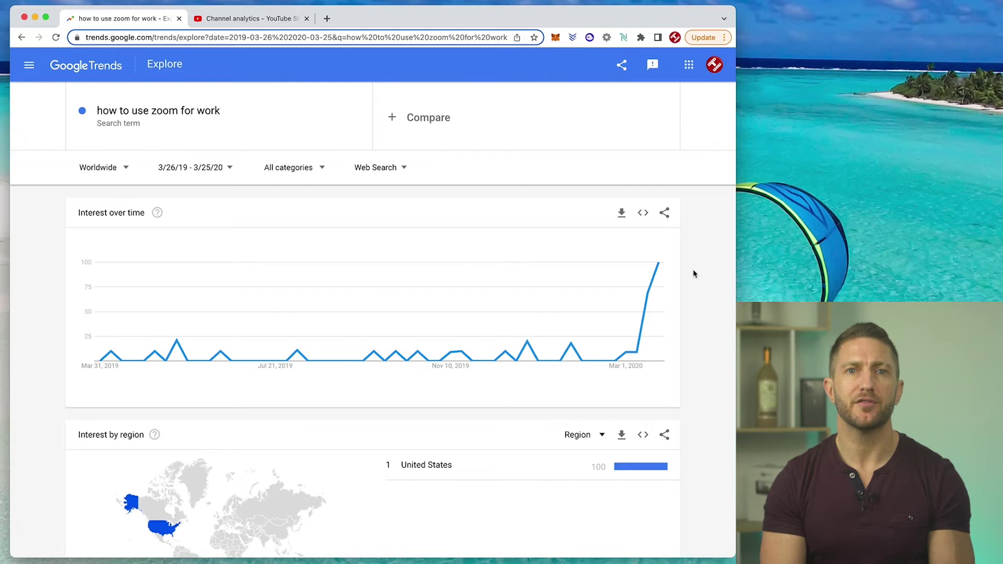
pyautogui.scroll(-3, 693, 271)
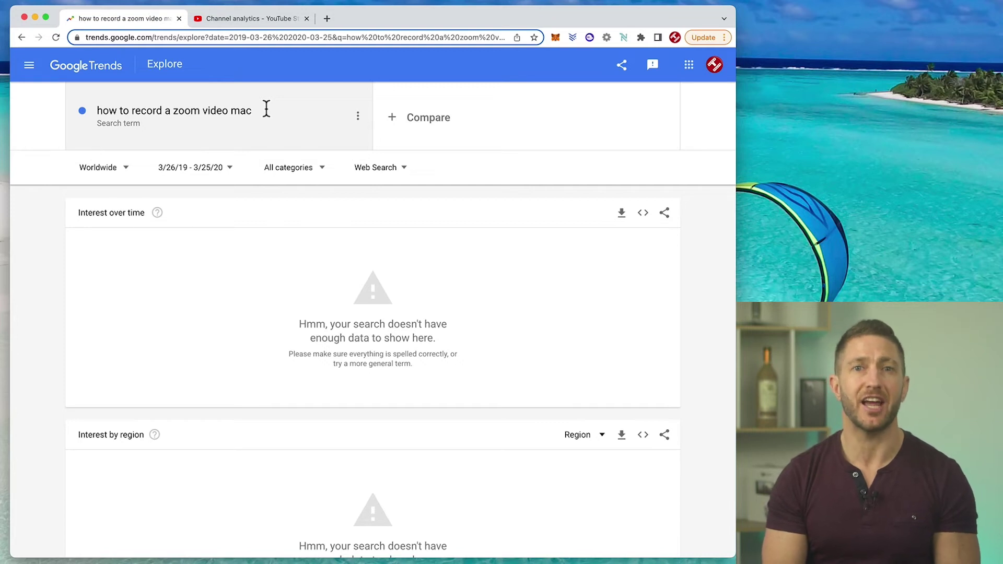
pyautogui.click(265, 116)
# - Drop 'mac' from the term and chart 'how to record a zoom video'
pyautogui.click(265, 116)
pyautogui.press('BackSpace')
pyautogui.press('BackSpace')
pyautogui.press('BackSpace')
pyautogui.press('BackSpace')
pyautogui.press('Return')
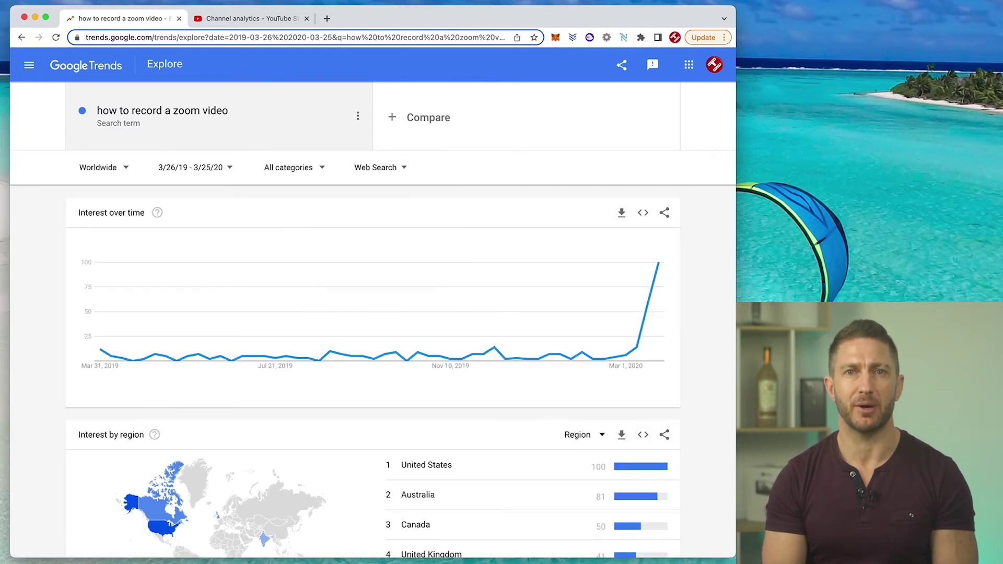
# - Chart 'how to record zoom mac', then start a 'zoom blurred background' search
pyautogui.click(224, 114)
pyautogui.click(226, 114)
pyautogui.press('BackSpace')
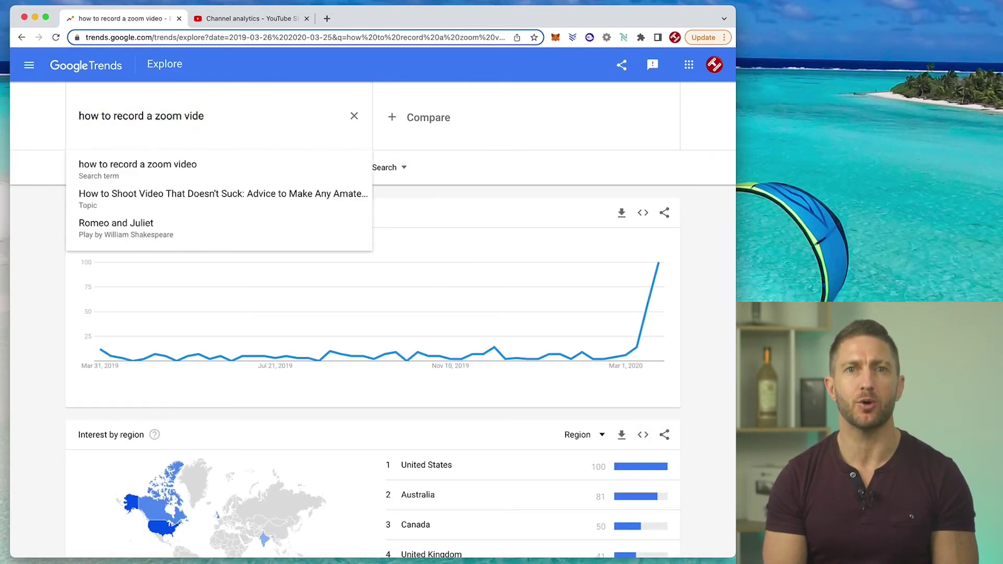
pyautogui.press('BackSpace')
pyautogui.press('BackSpace')
pyautogui.press('BackSpace')
pyautogui.press('BackSpace')
pyautogui.press('BackSpace')
pyautogui.press('BackSpace')
pyautogui.press('BackSpace')
pyautogui.press('BackSpace')
pyautogui.press('BackSpace')
pyautogui.press('BackSpace')
pyautogui.press('BackSpace')
pyautogui.press('BackSpace')
pyautogui.write('zoom mac')
pyautogui.press('Return')
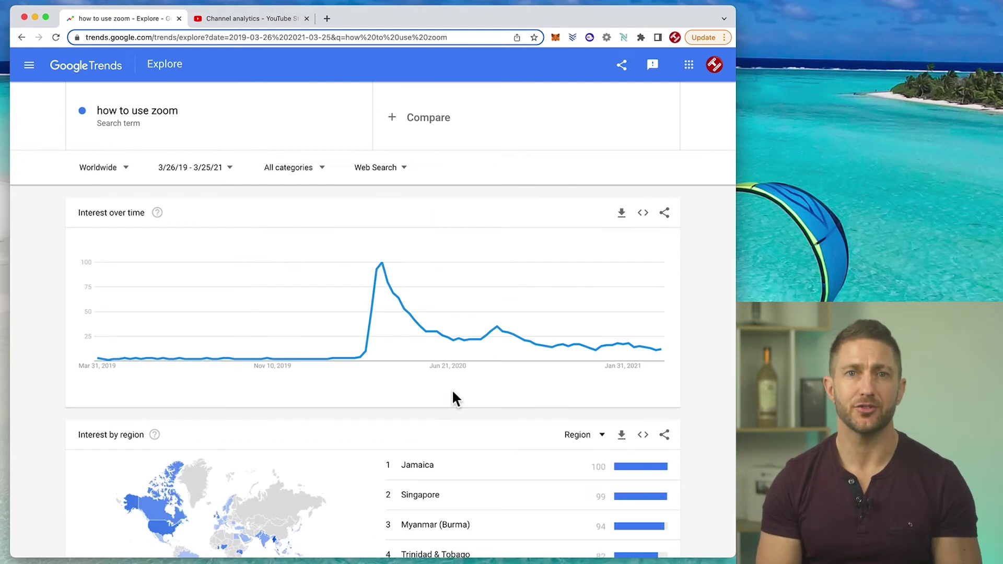
pyautogui.moveTo(379, 321)
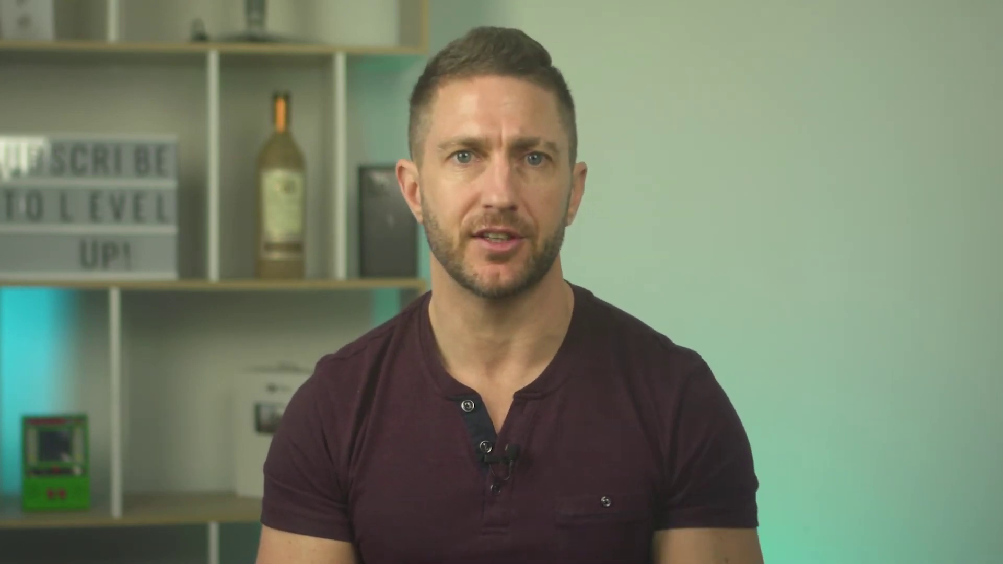
pyautogui.write('oom b')
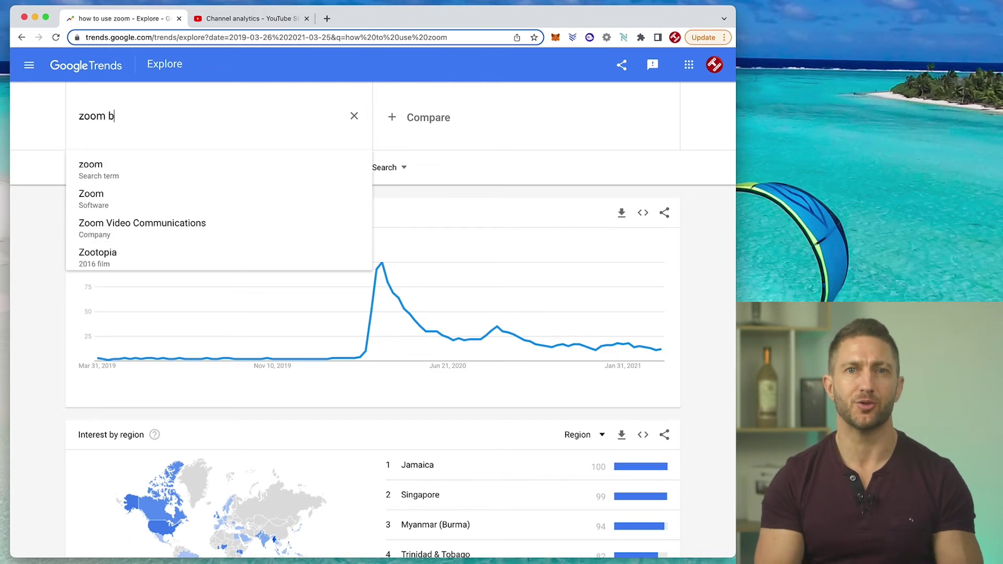
pyautogui.write('lurred background')
# - Chart 'zoom blurred background' and highlight that video's view count in YouTube Studio
pyautogui.press('Return')
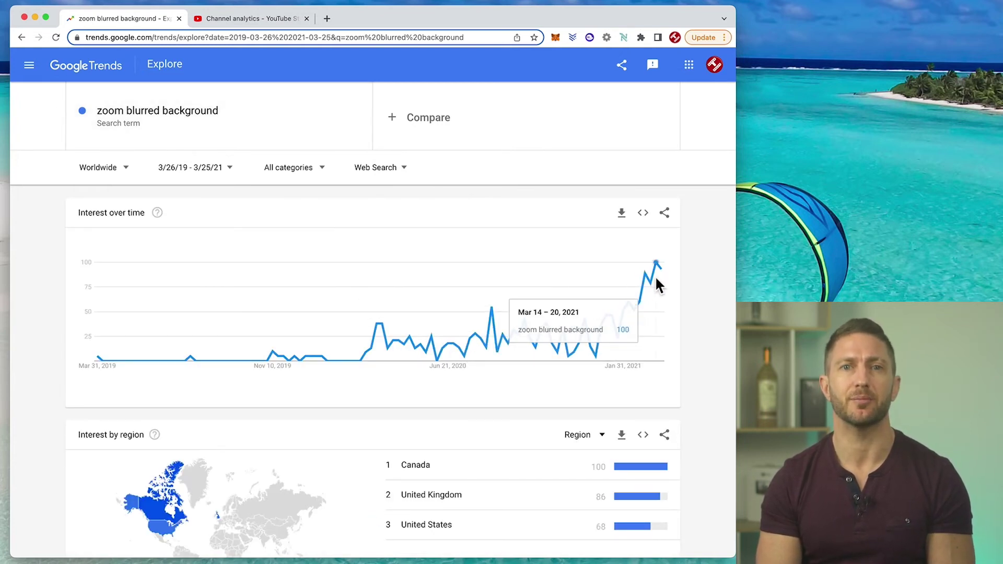
pyautogui.hotkey('ctrl', 'Tab')
pyautogui.moveTo(669, 299); pyautogui.dragTo(694, 300)
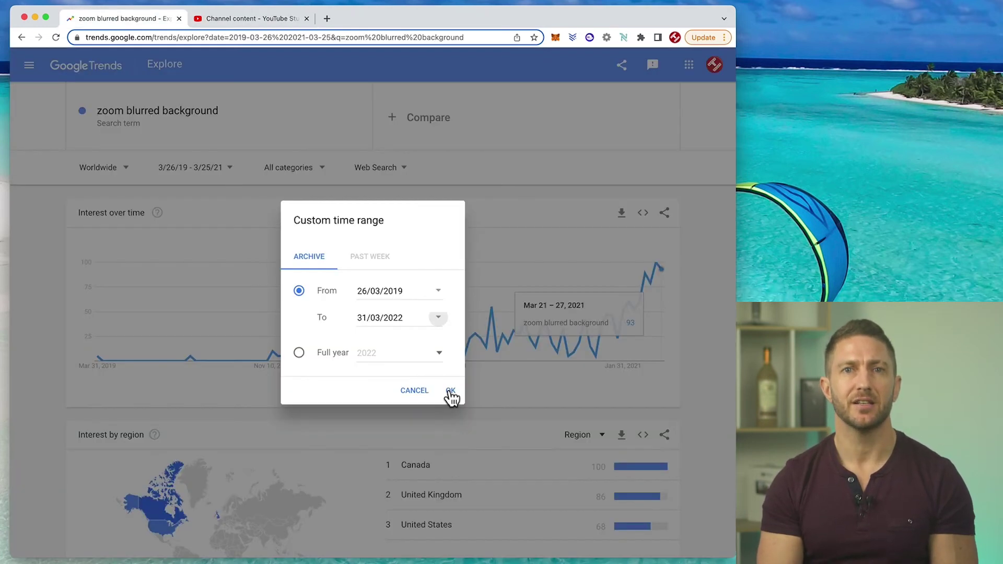
# - Extend the custom range to end 3/31/22 and chart 'how to use zoom'
pyautogui.click(448, 394)
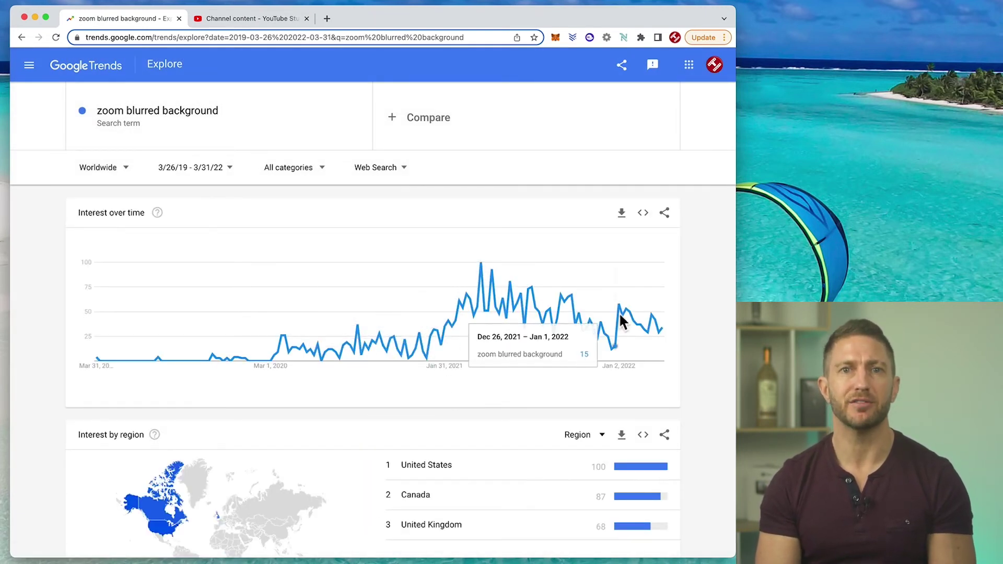
pyautogui.moveTo(654, 331)
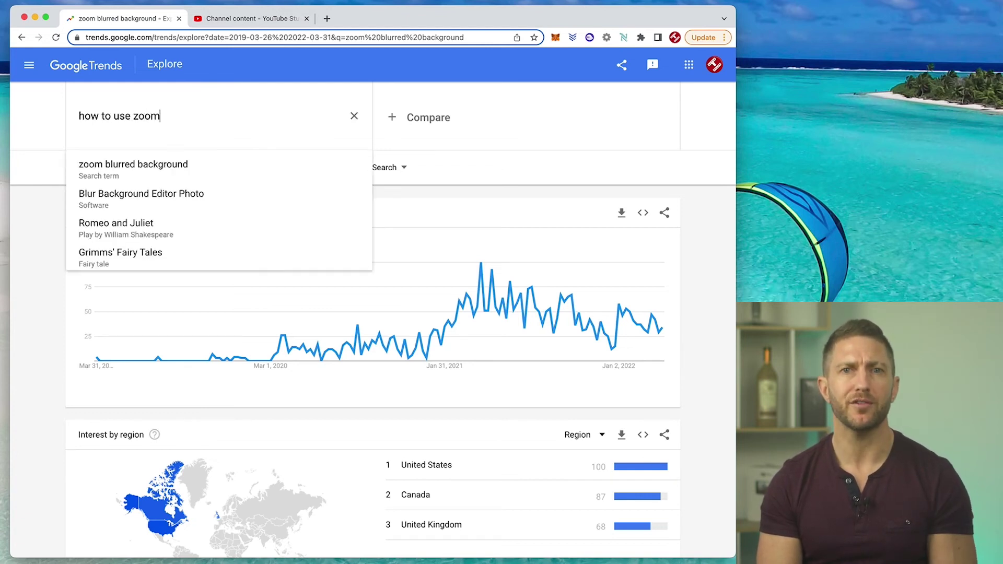
pyautogui.press('Return')
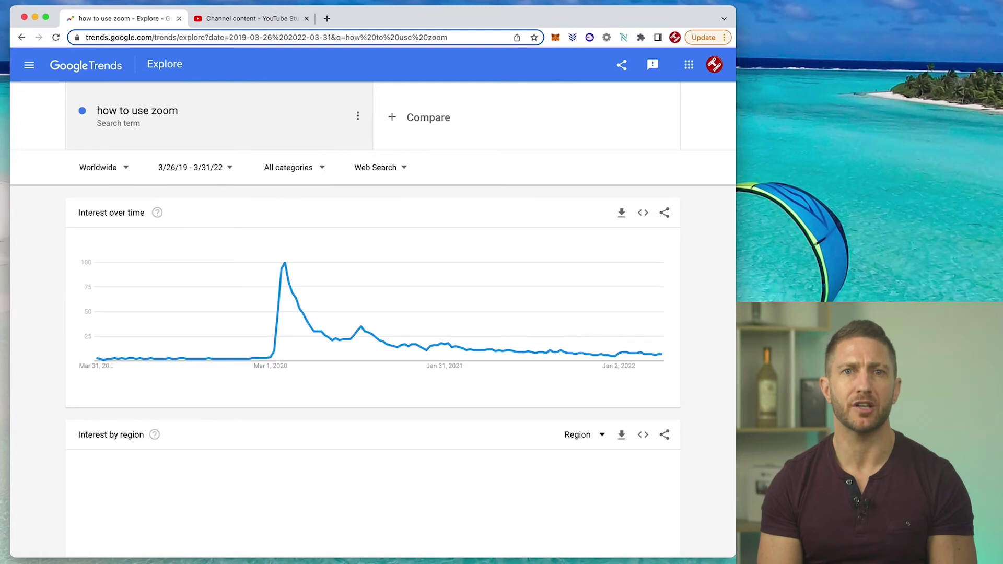
pyautogui.moveTo(286, 264)
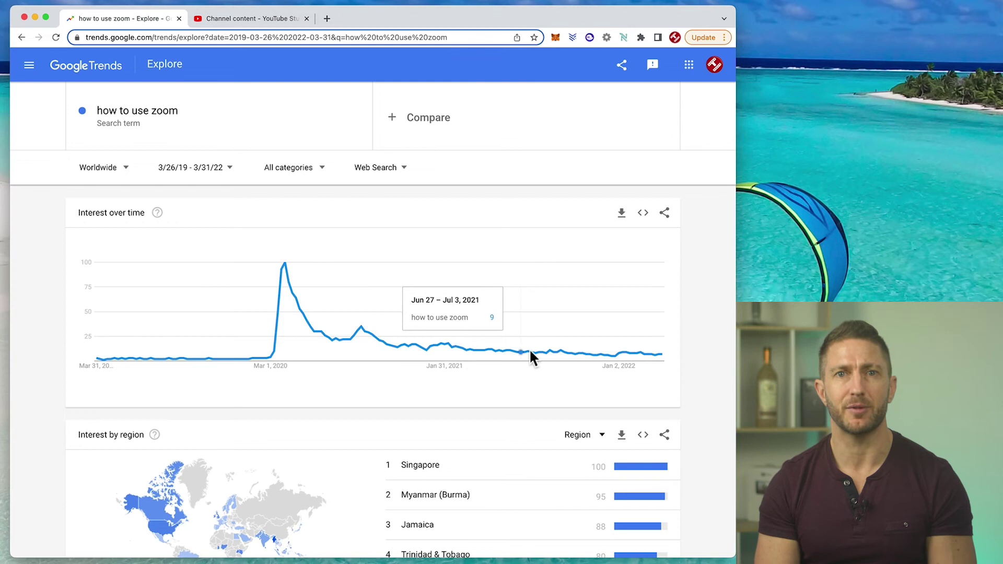
# - Set the custom range end date to 31 May 2022 and inspect the latest chart point
pyautogui.click(409, 384)
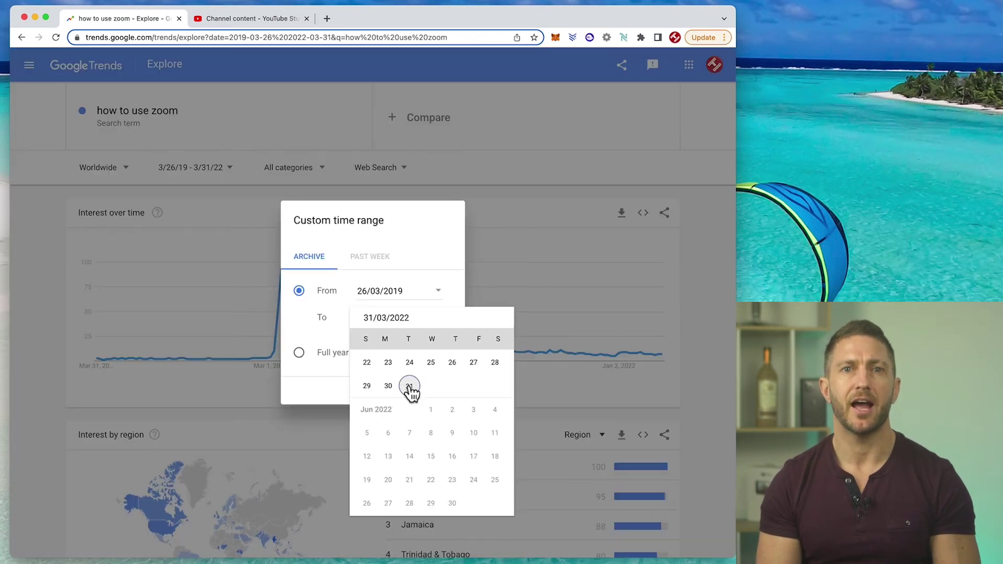
pyautogui.click(451, 391)
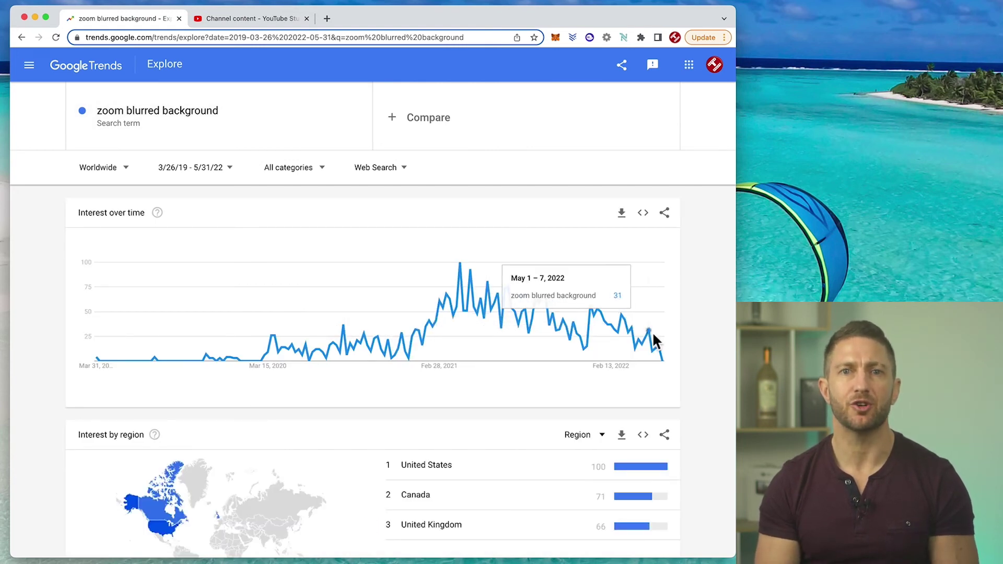
pyautogui.moveTo(663, 359)
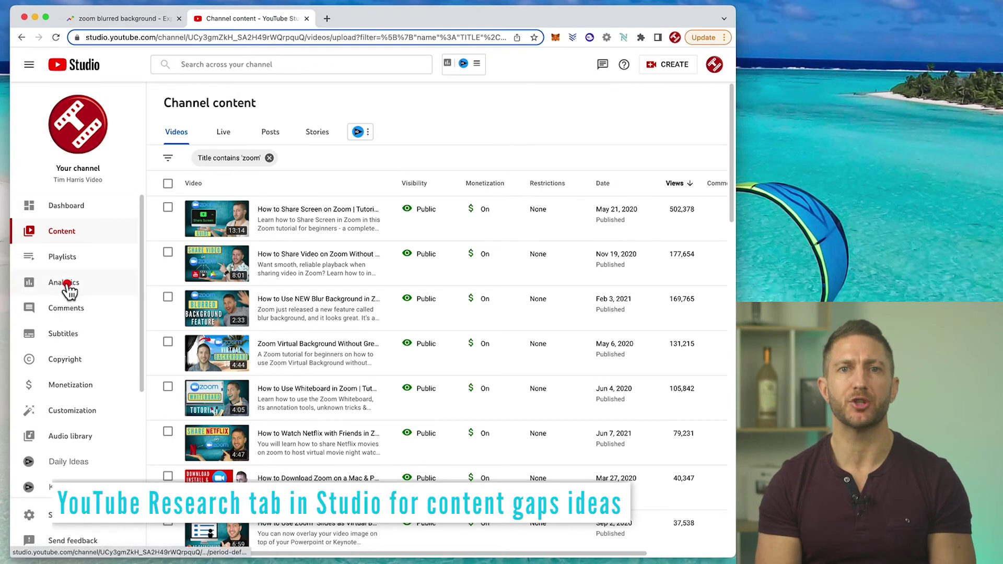
# - Search 'iphone how to' in the Analytics Research tab and review its content gaps
pyautogui.click(65, 285)
pyautogui.click(444, 139)
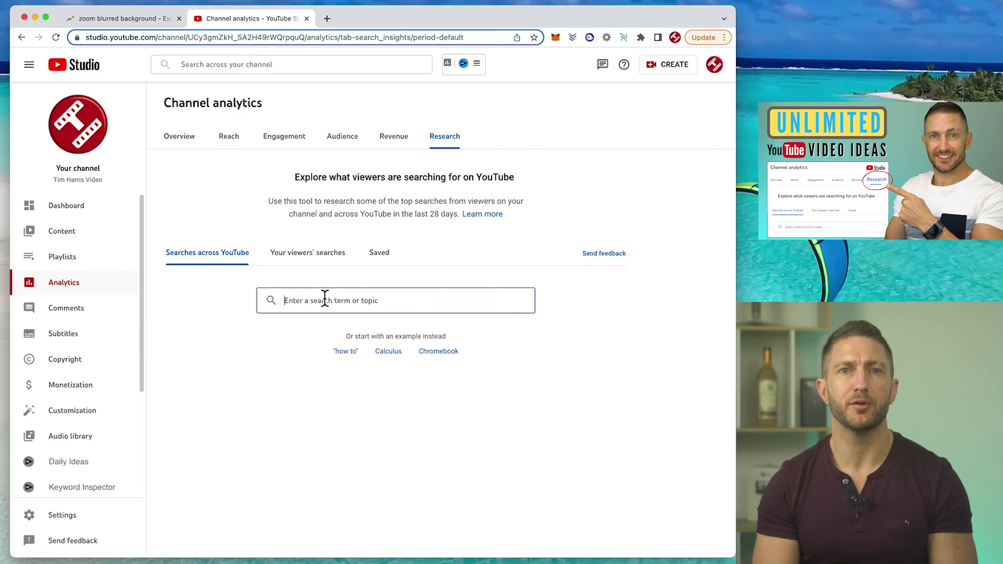
pyautogui.write('one how to')
pyautogui.press('Return')
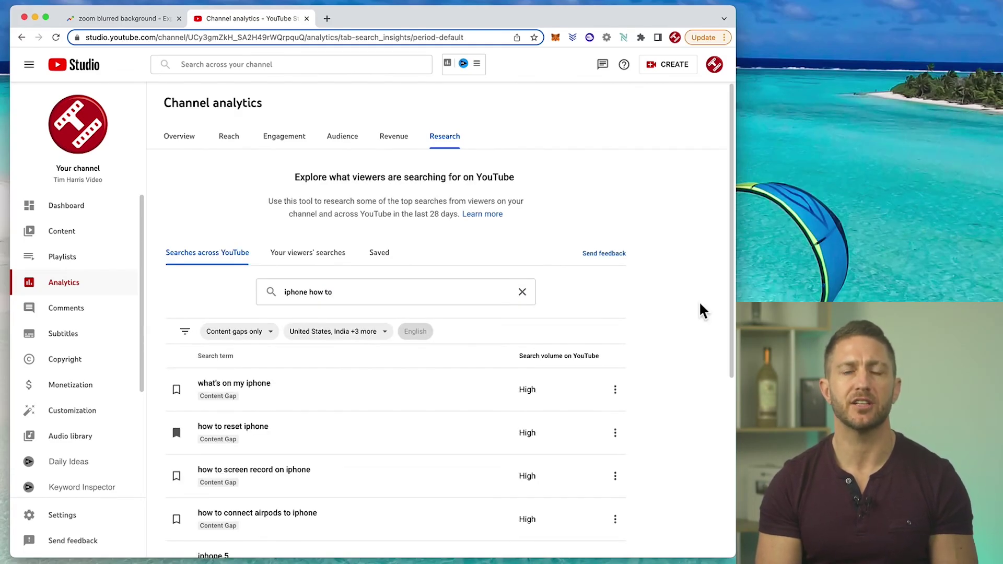
pyautogui.scroll(-10, 700, 309)
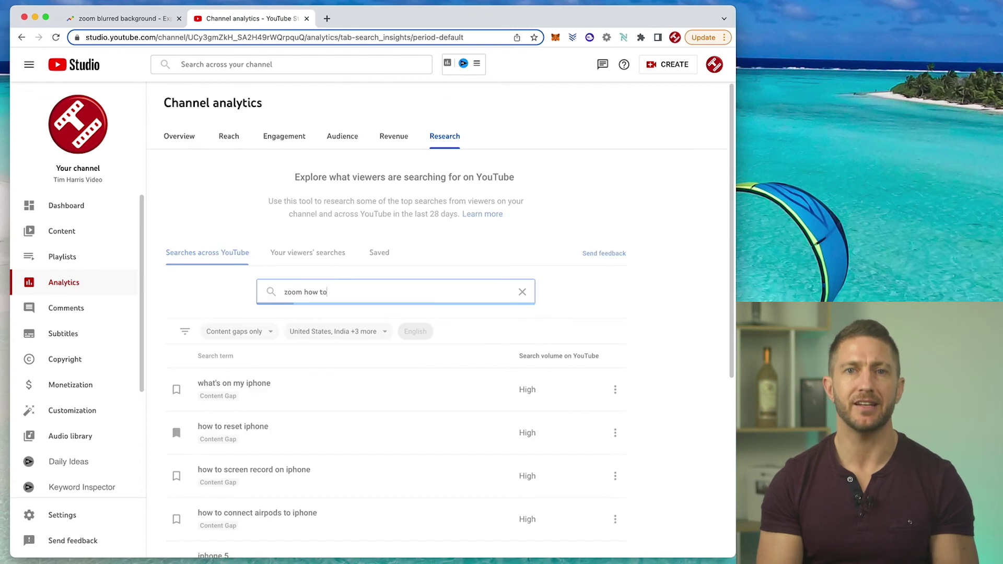
# - Search 'zoom how to' and send 'how to create zoom link for meeting' to Google Trends
pyautogui.press('Return')
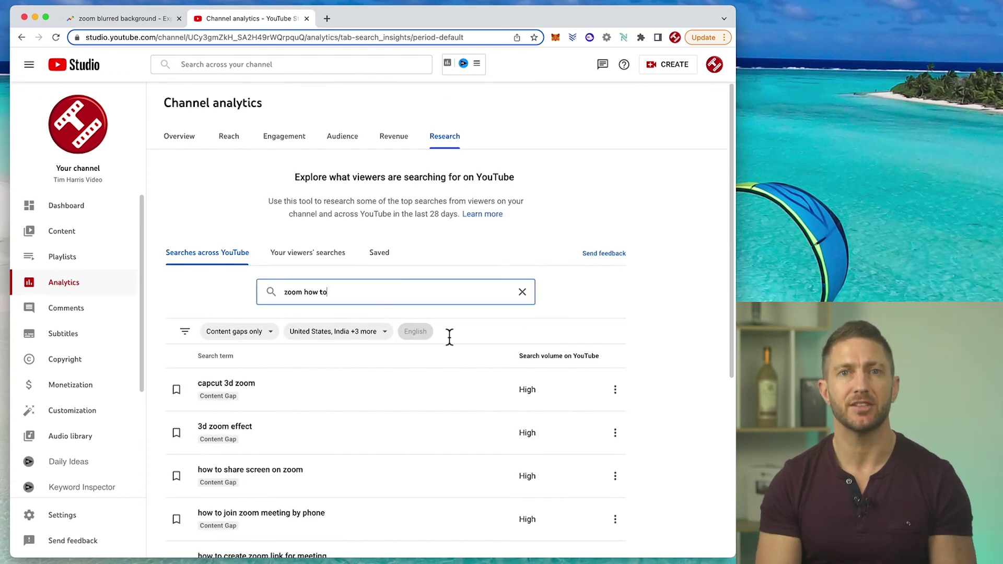
pyautogui.scroll(-3, 702, 388)
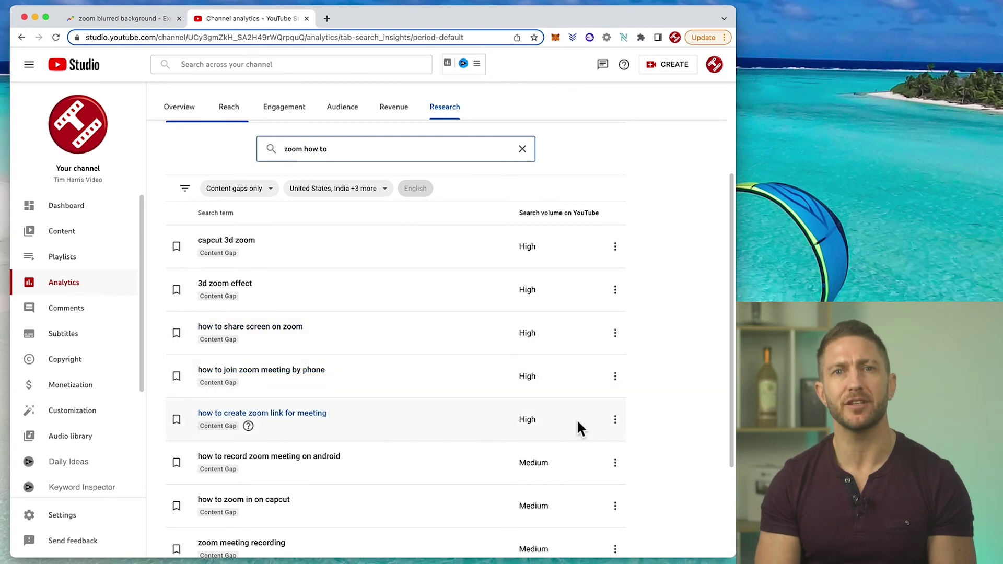
pyautogui.click(615, 419)
pyautogui.click(632, 443)
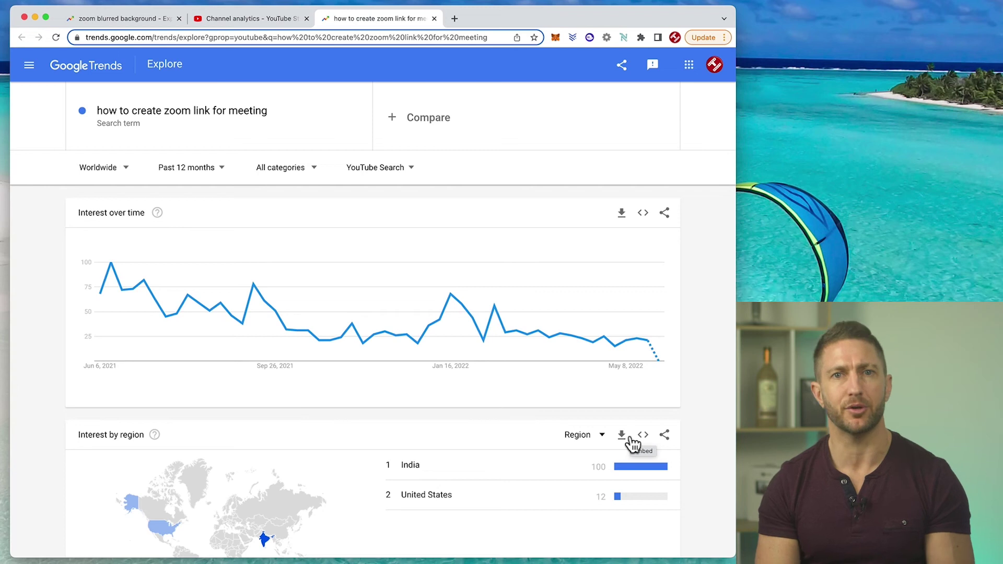
# - Replace the zoom meeting link chart with 'iphone alarm sound' YouTube Search interest over Past 5 years
pyautogui.press('super+w')
pyautogui.click(615, 416)
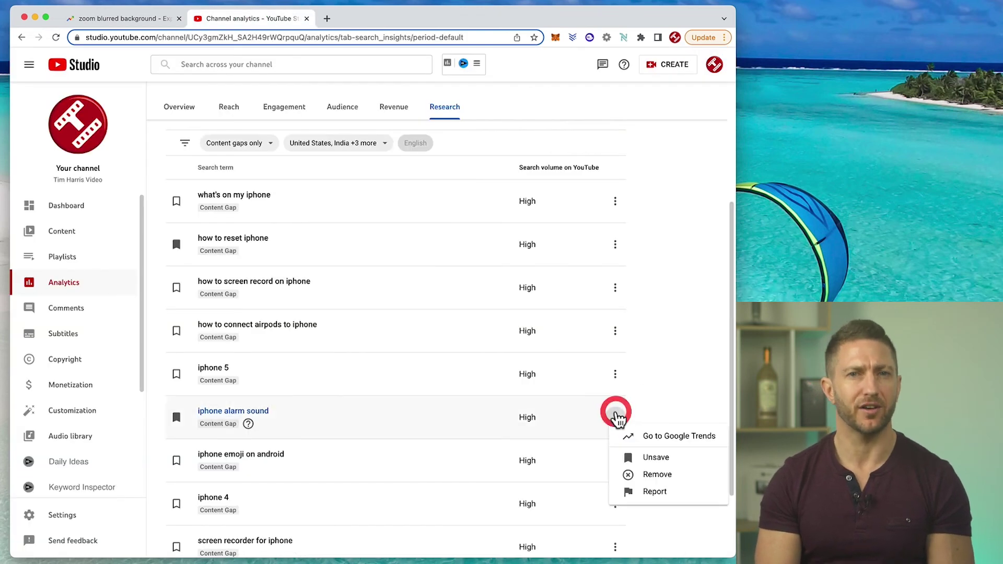
pyautogui.click(637, 438)
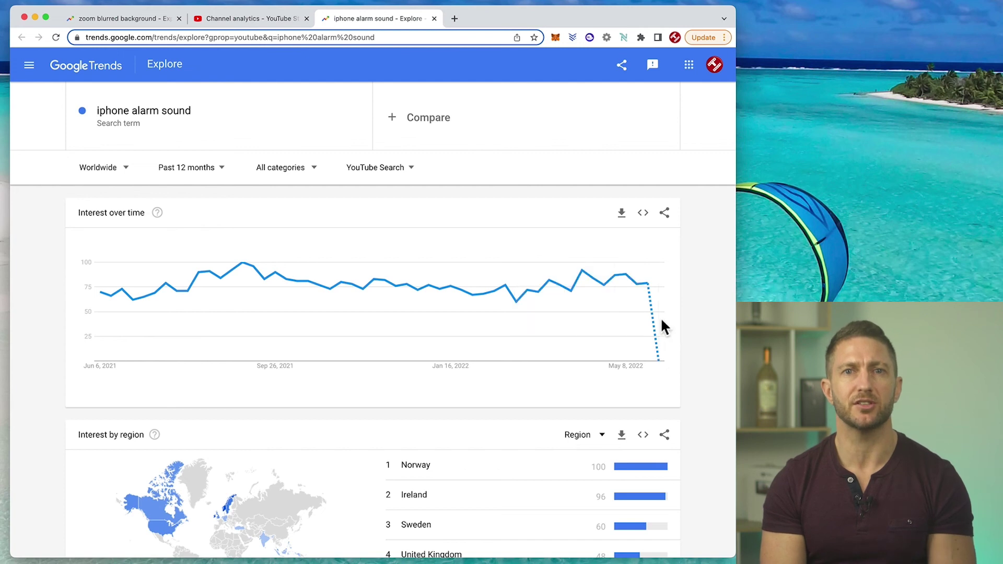
pyautogui.click(221, 177)
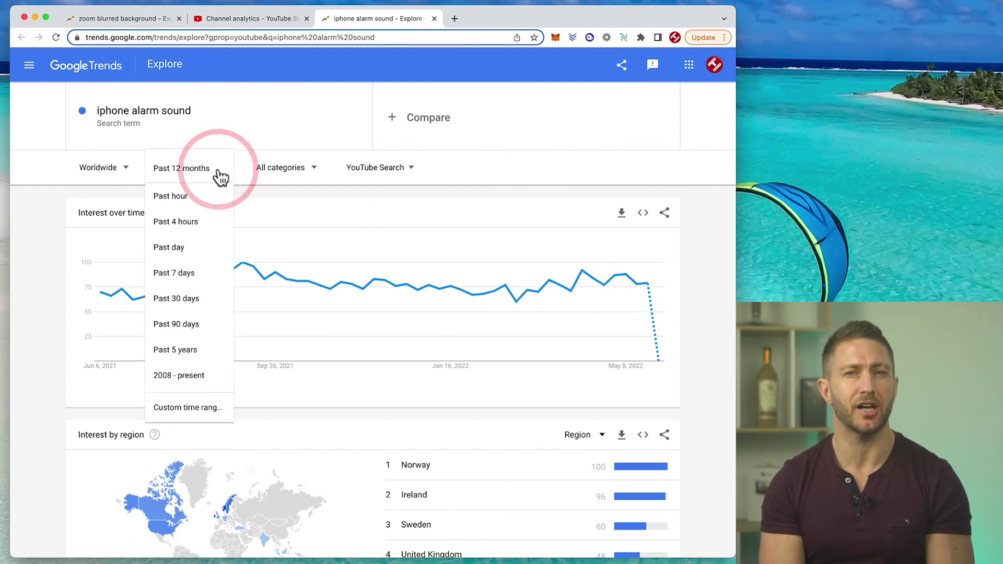
pyautogui.click(183, 349)
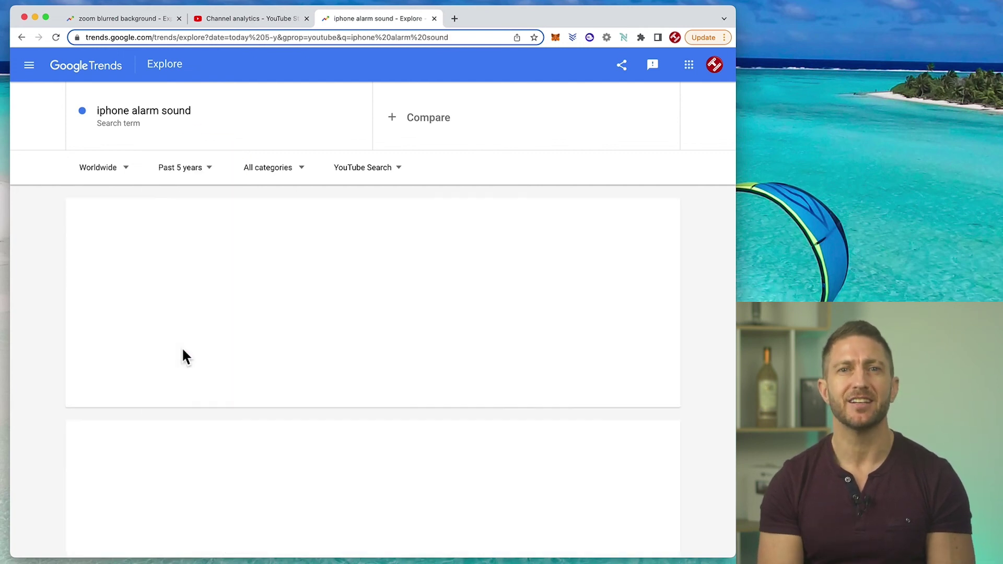